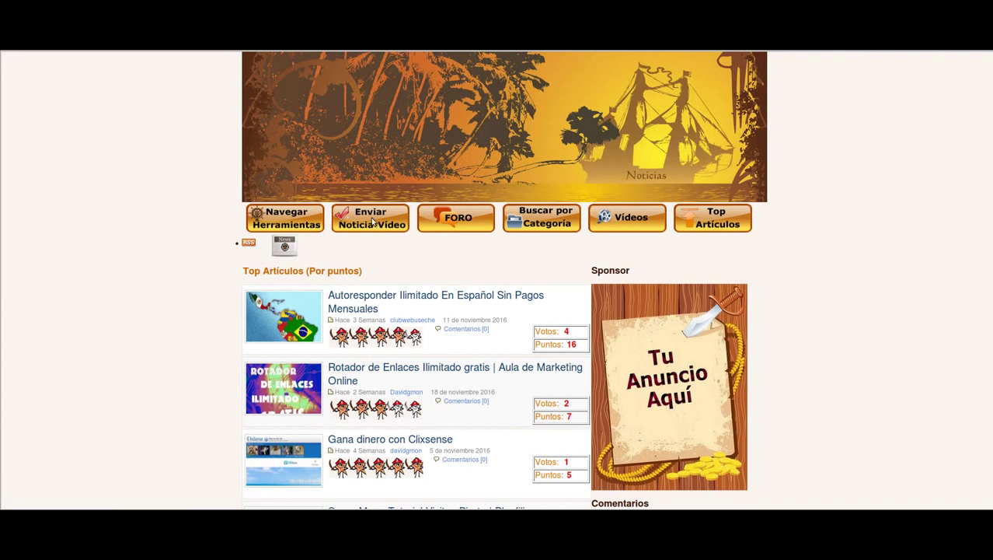
Open the news and video submission page and start a new article without a URL
click(373, 222)
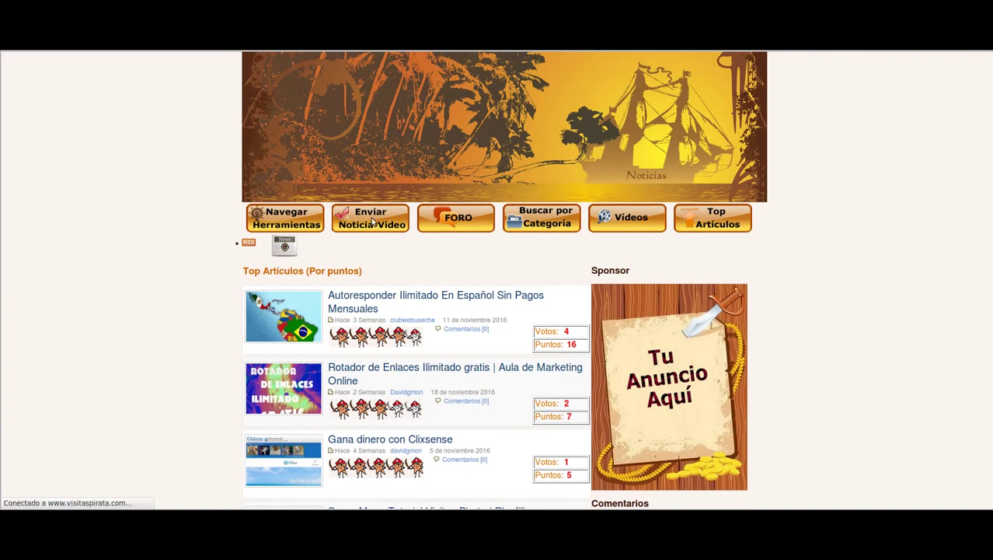
scroll(527, 269, down, 5)
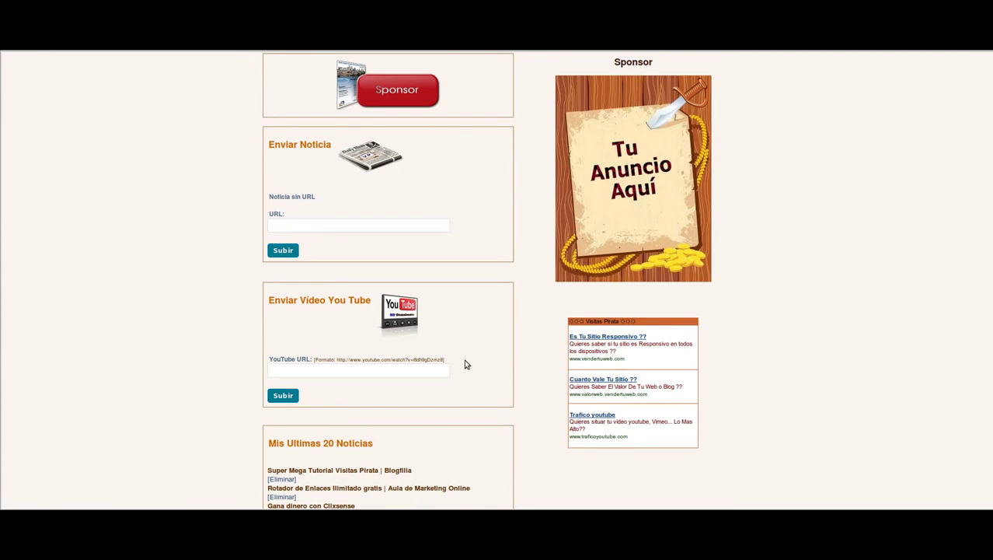
scroll(464, 341, up, 2)
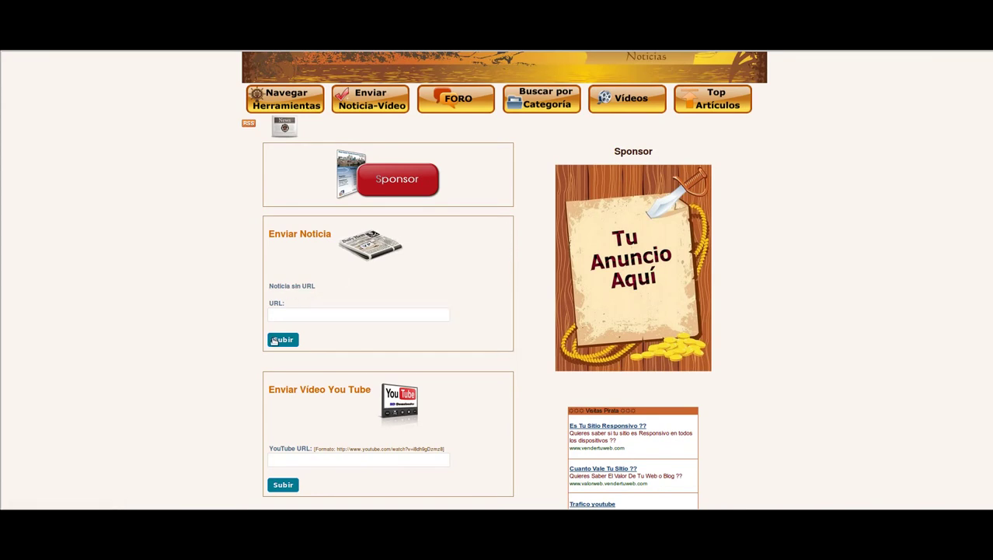
right_click(756, 447)
click(831, 468)
click(303, 288)
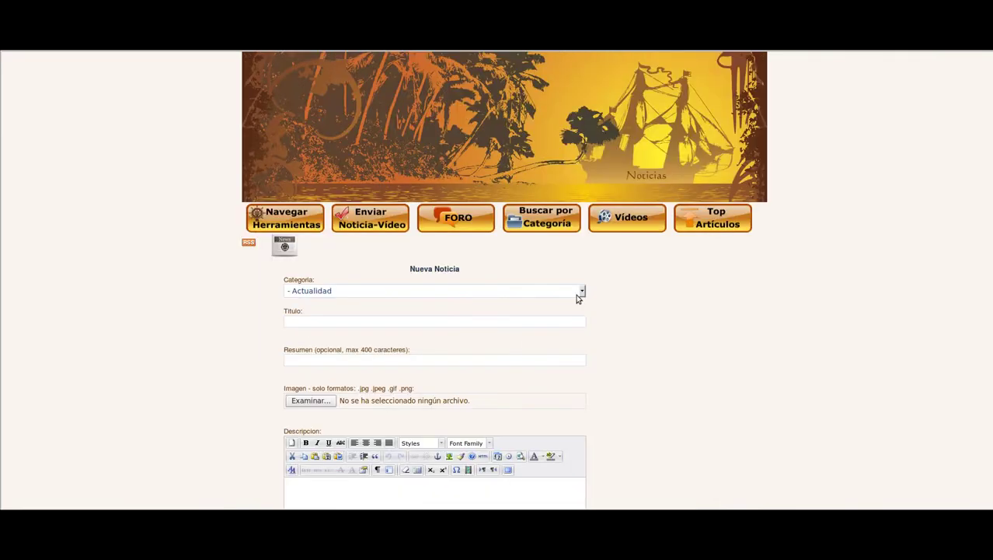
Examine the new article form's fields, the description editor's highlight colour palette and its HTML source editor
scroll(656, 298, down, 3)
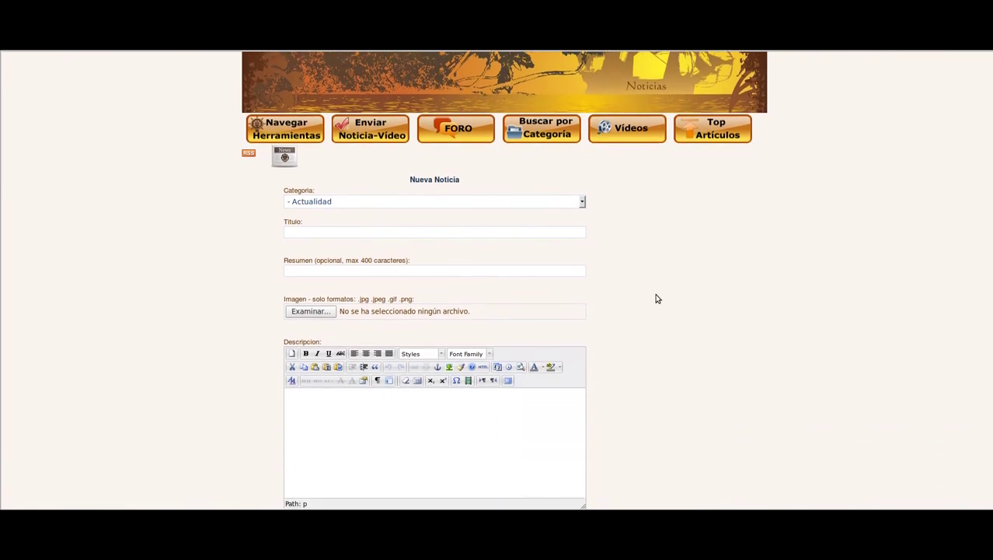
scroll(657, 298, down, 2)
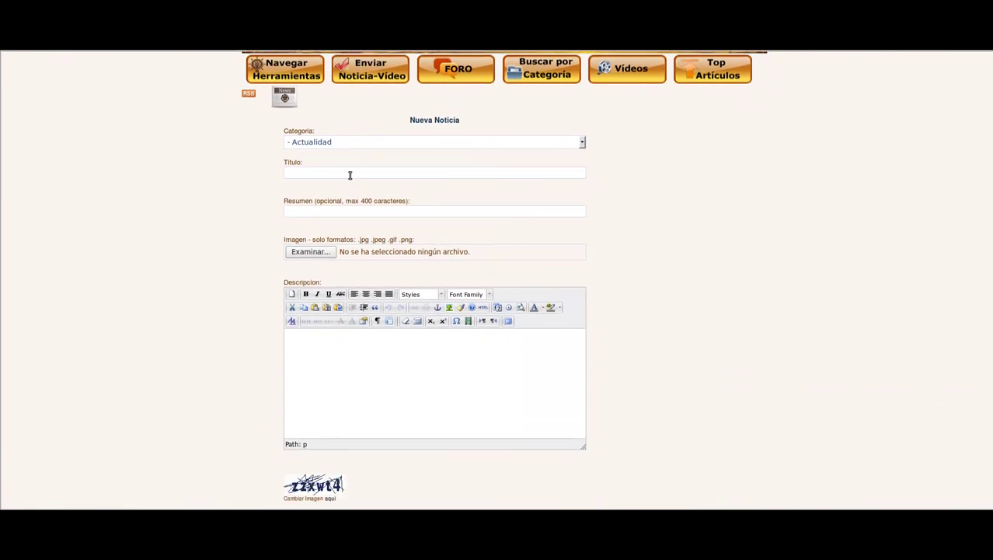
click(326, 212)
click(374, 350)
scroll(437, 351, down, 2)
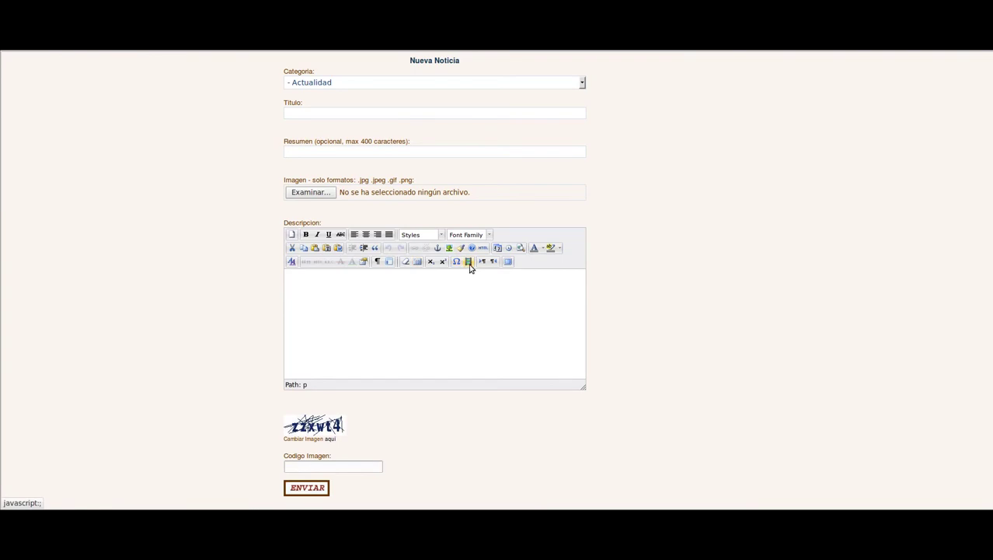
click(560, 248)
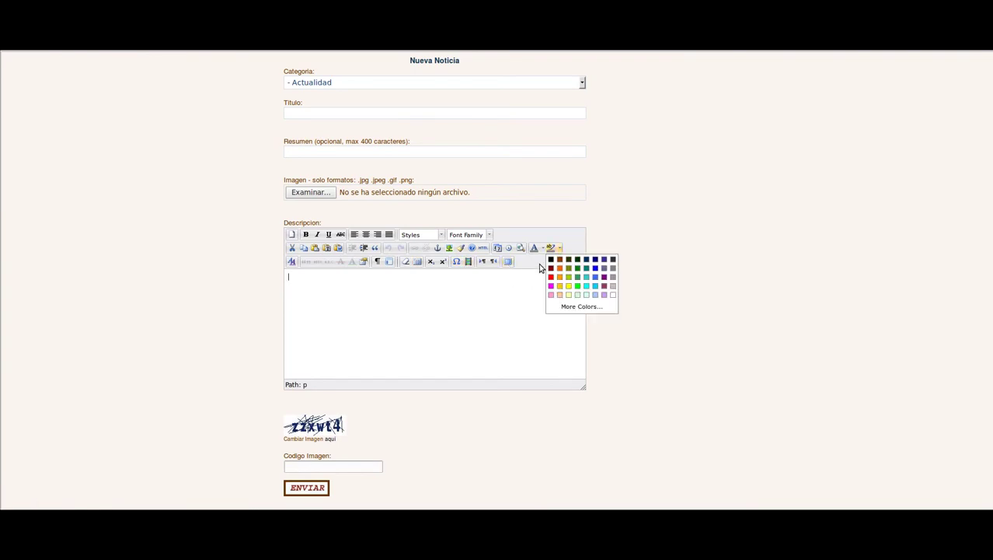
click(540, 268)
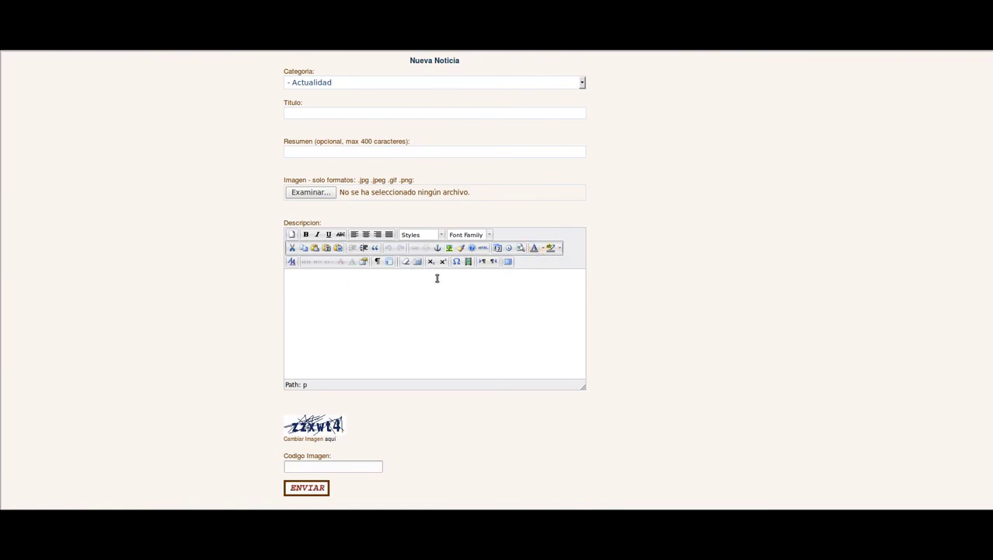
click(483, 248)
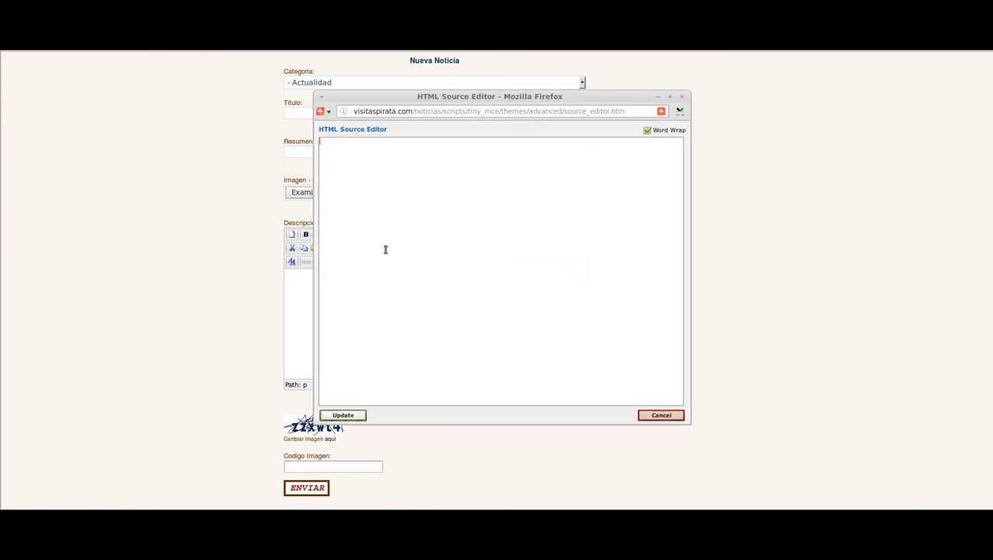
click(682, 98)
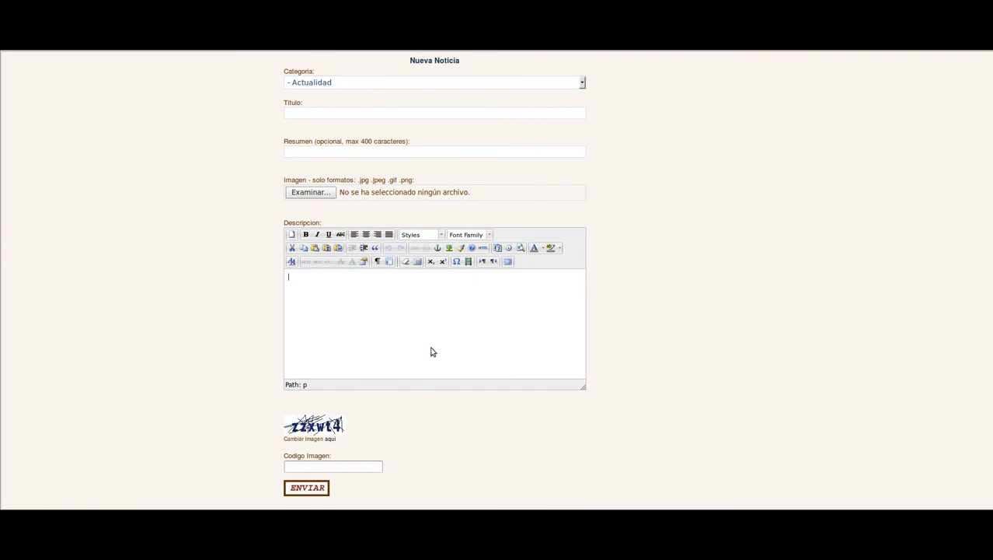
click(361, 321)
scroll(666, 321, up, 2)
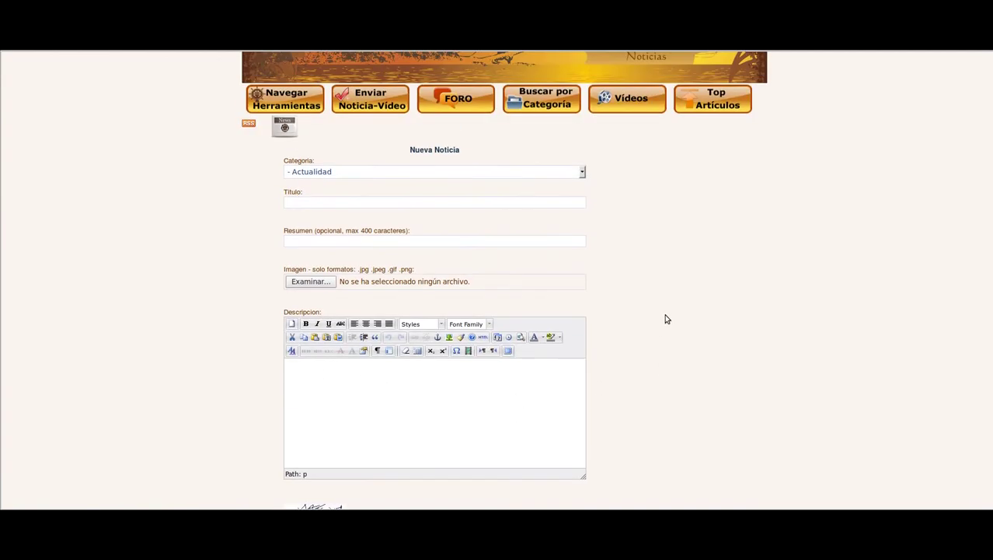
scroll(667, 318, down, 1)
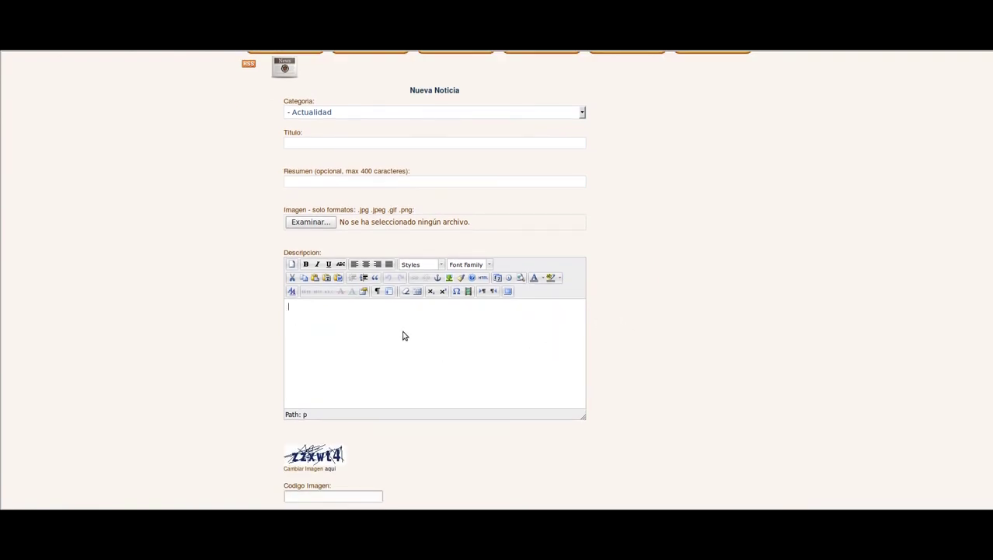
scroll(621, 342, down, 1)
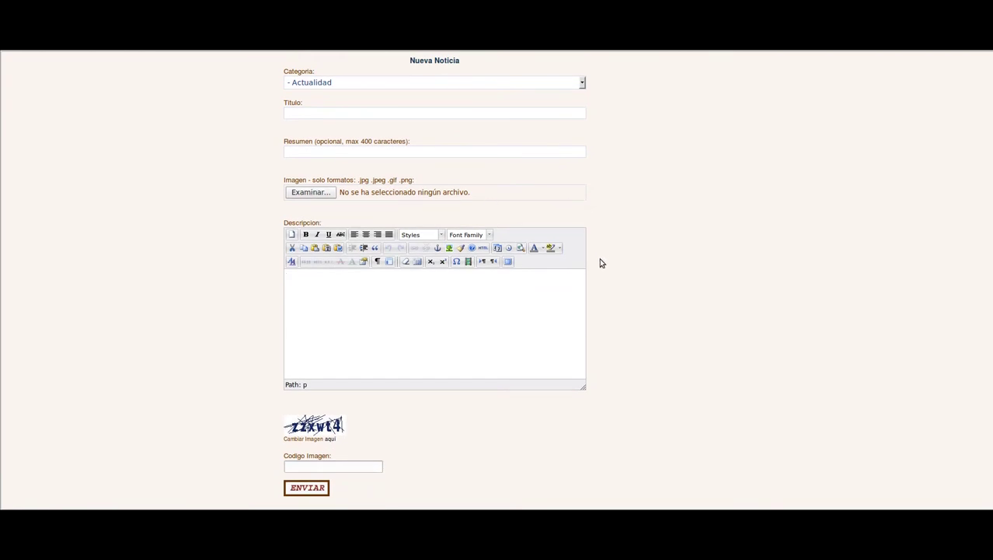
scroll(599, 262, down, 1)
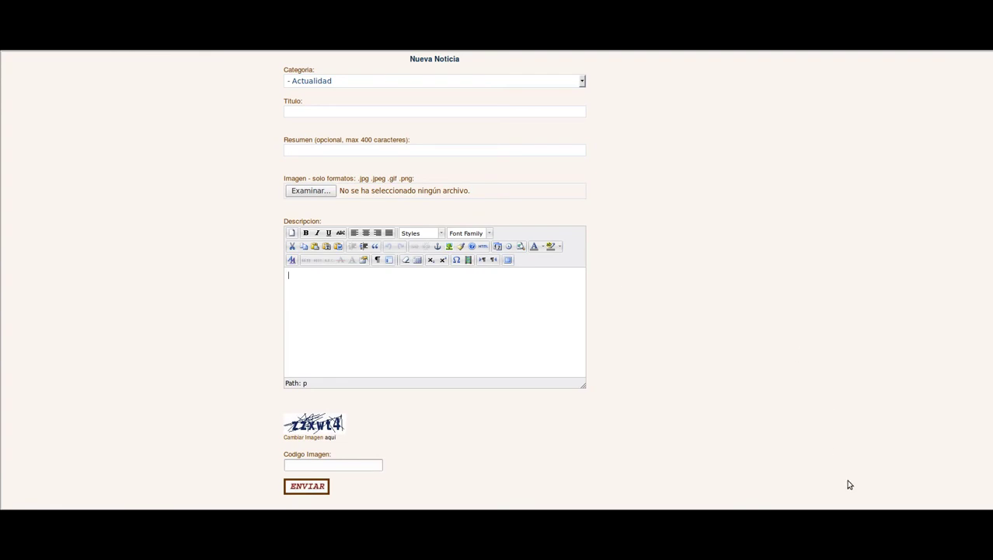
right_click(902, 515)
click(821, 464)
scroll(736, 293, up, 3)
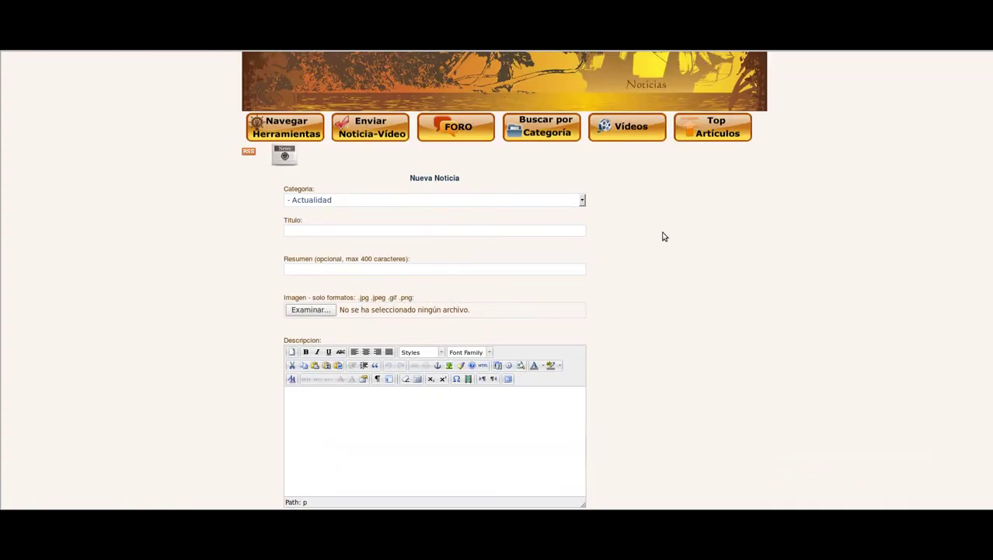
scroll(661, 233, down, 2)
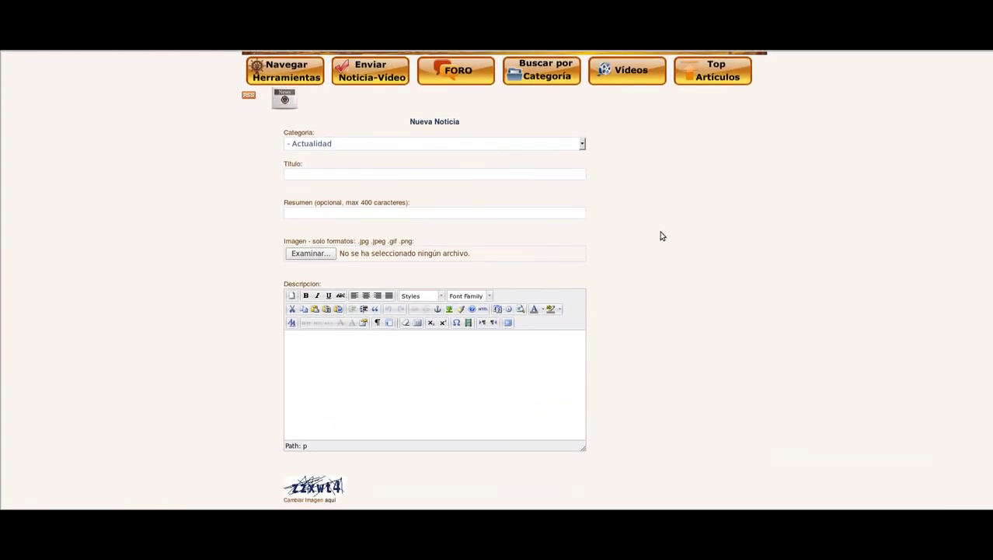
Review the available article categories and set the category to Negocios
click(582, 143)
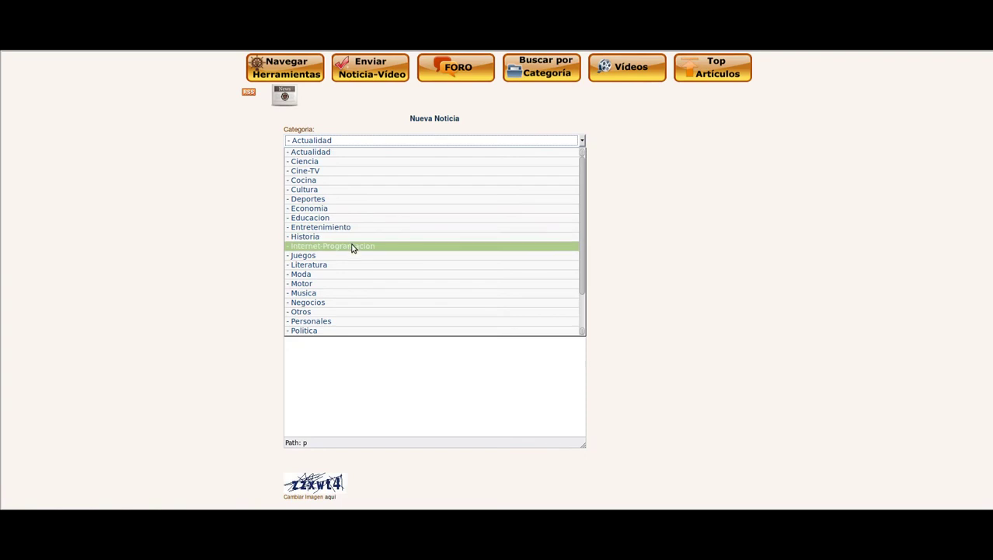
click(334, 303)
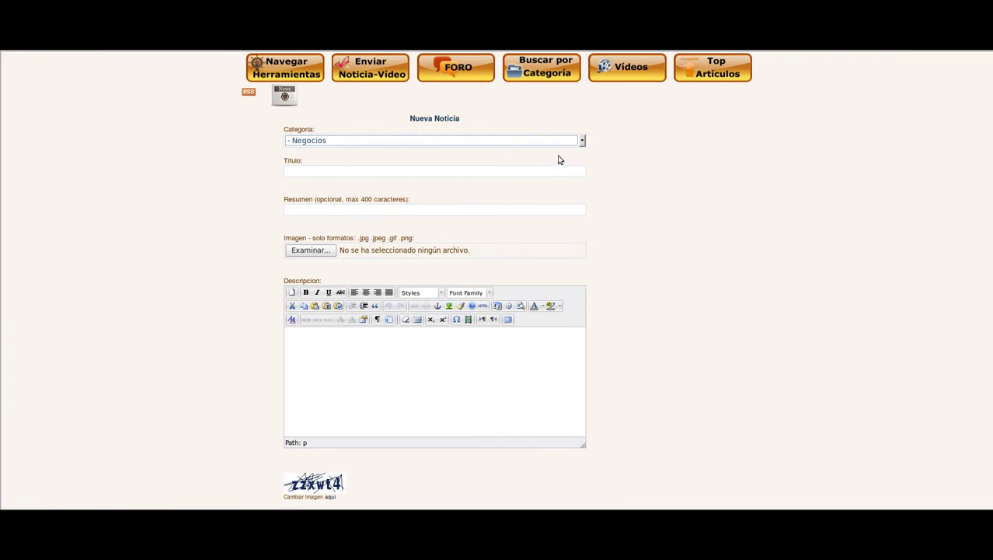
click(582, 141)
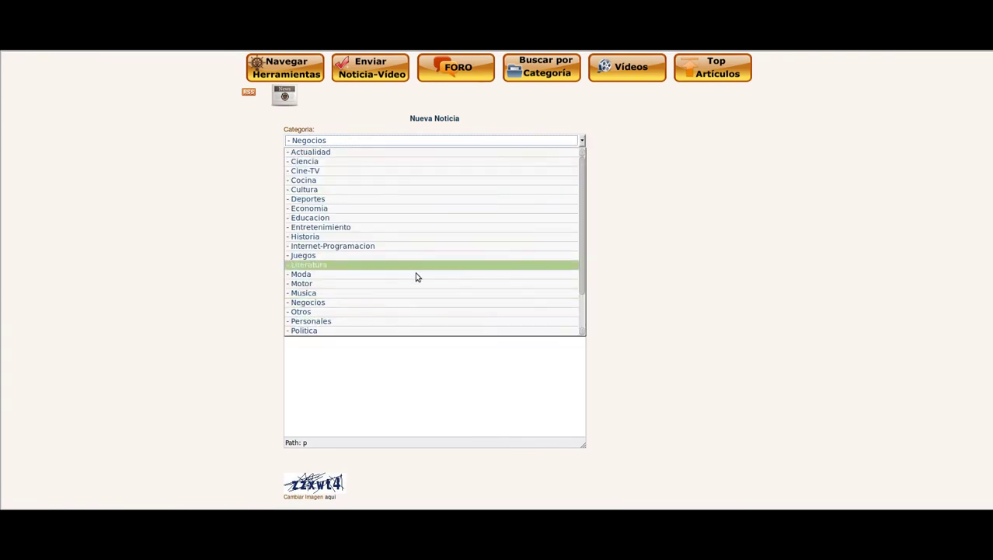
scroll(383, 288, down, 2)
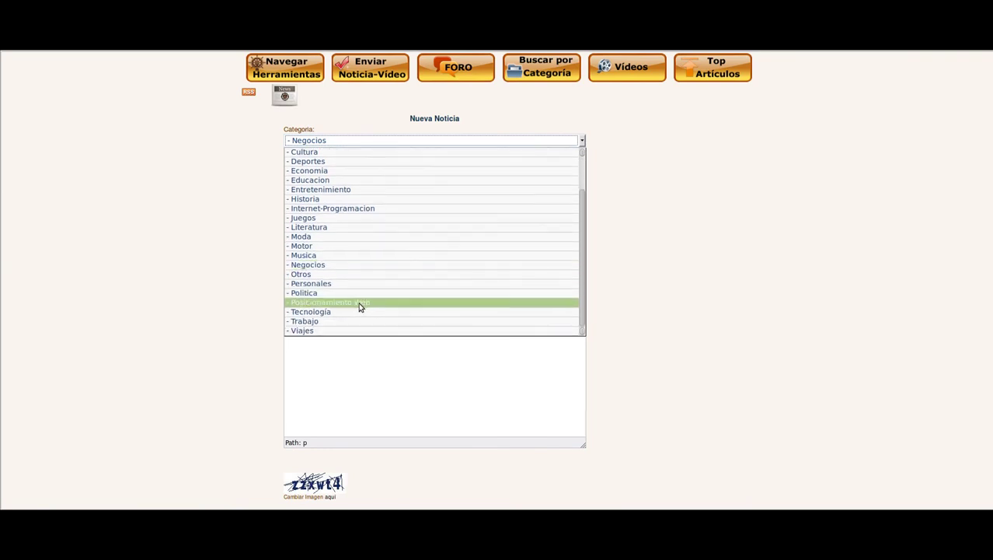
scroll(314, 315, up, 2)
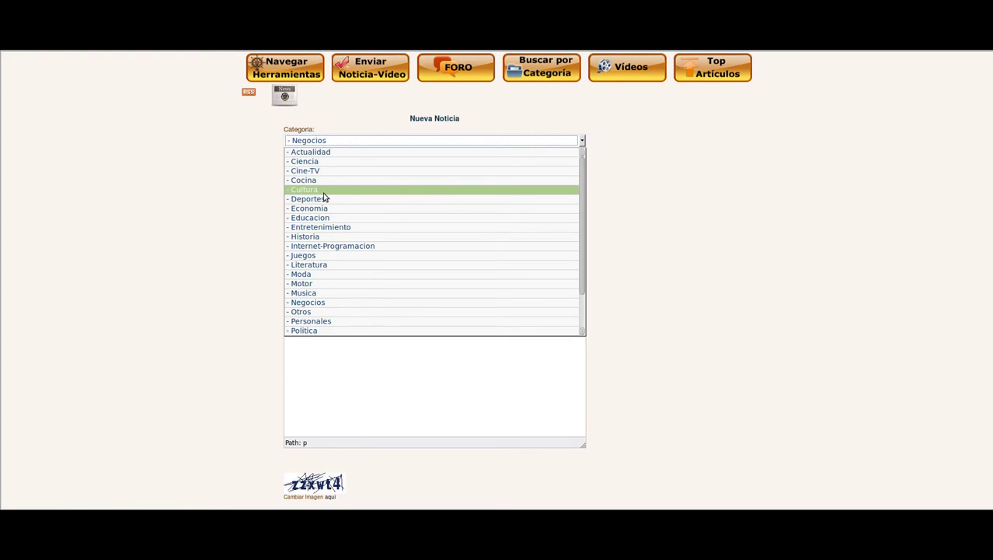
click(307, 303)
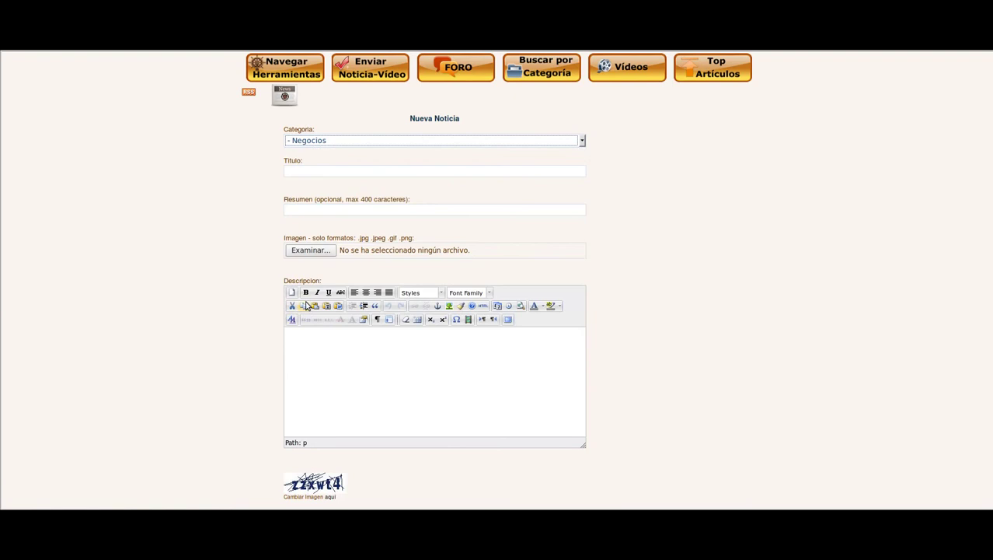
Enter "Red Social Despide Aljefe" as the article title and leave the summary empty
click(324, 173)
text(Red Social Despide Aljefe)
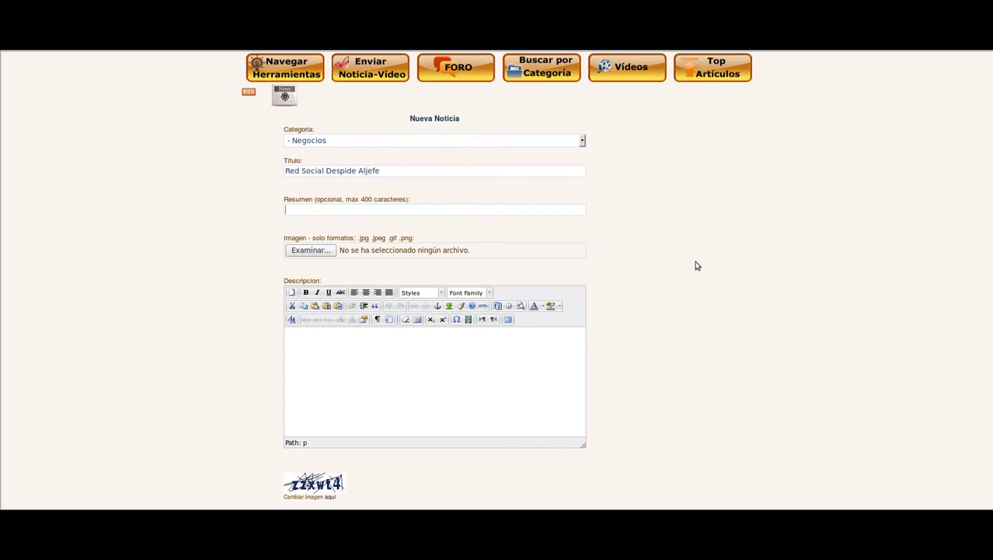
key(Tab)
Attach the image despidealj.png from the negocios/a-DGM sistemas/despidealjefe folder to the article
click(312, 252)
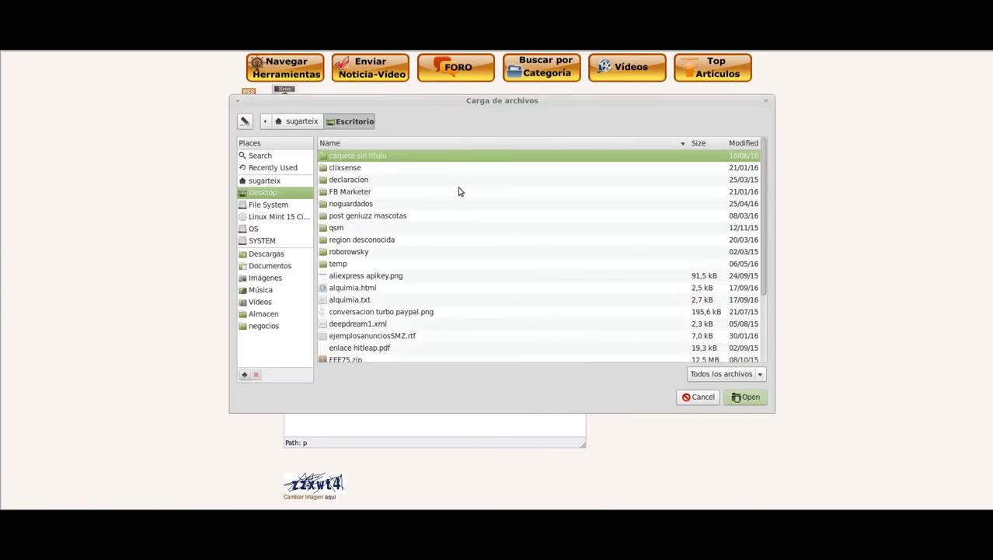
click(264, 325)
double_click(352, 180)
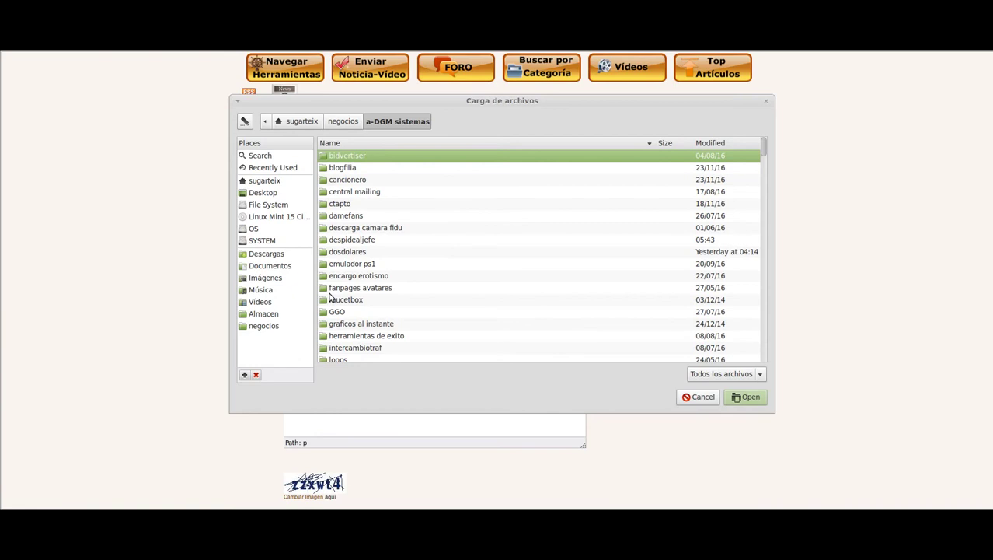
double_click(343, 241)
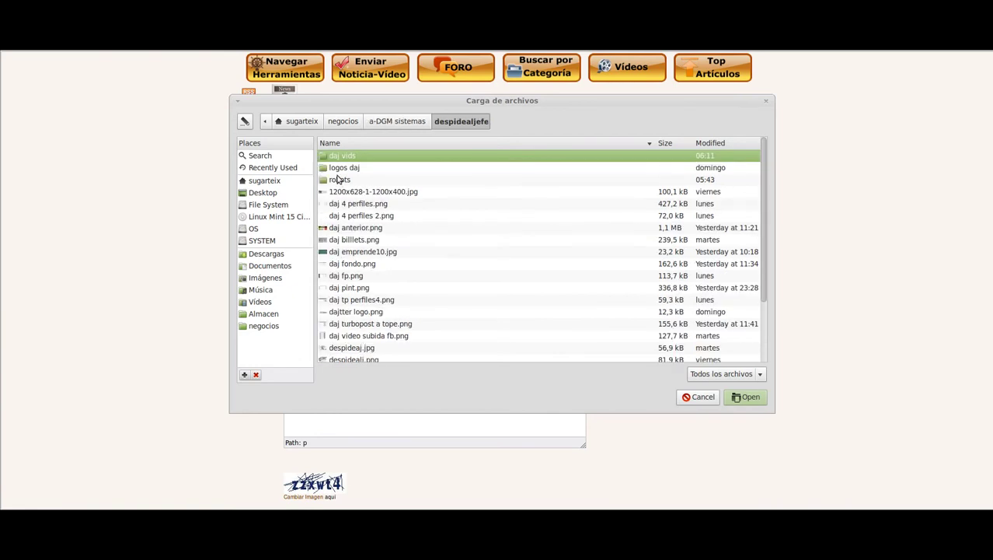
double_click(335, 169)
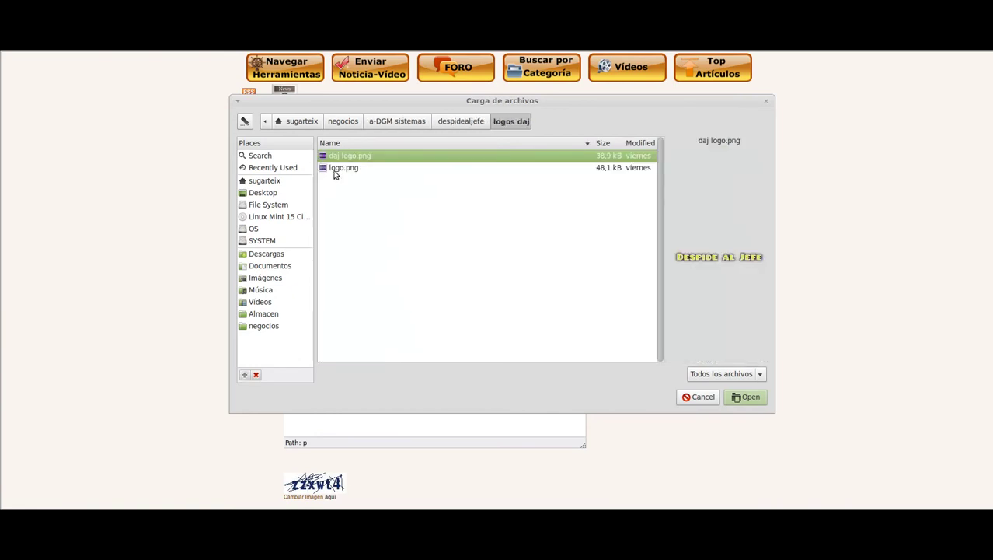
click(335, 170)
click(450, 122)
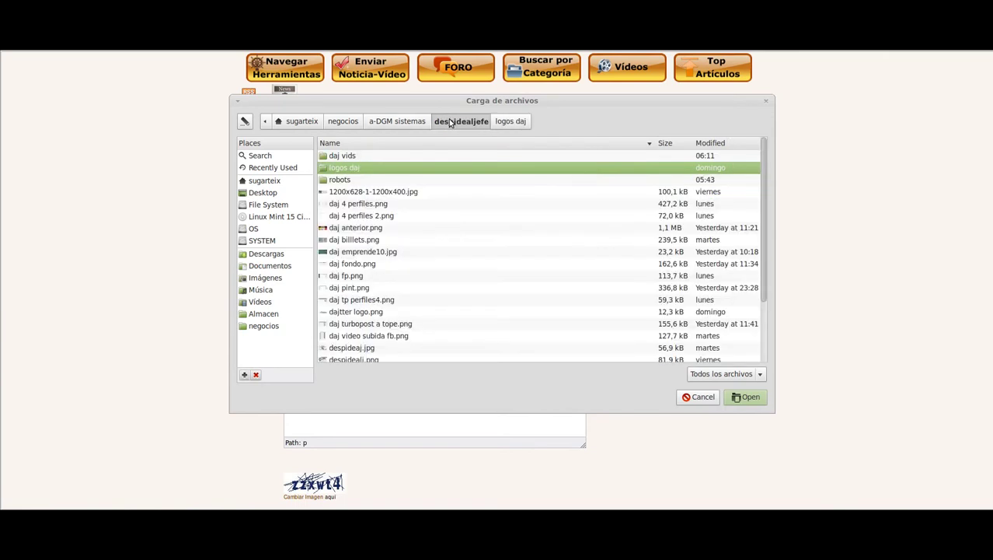
scroll(343, 246, down, 2)
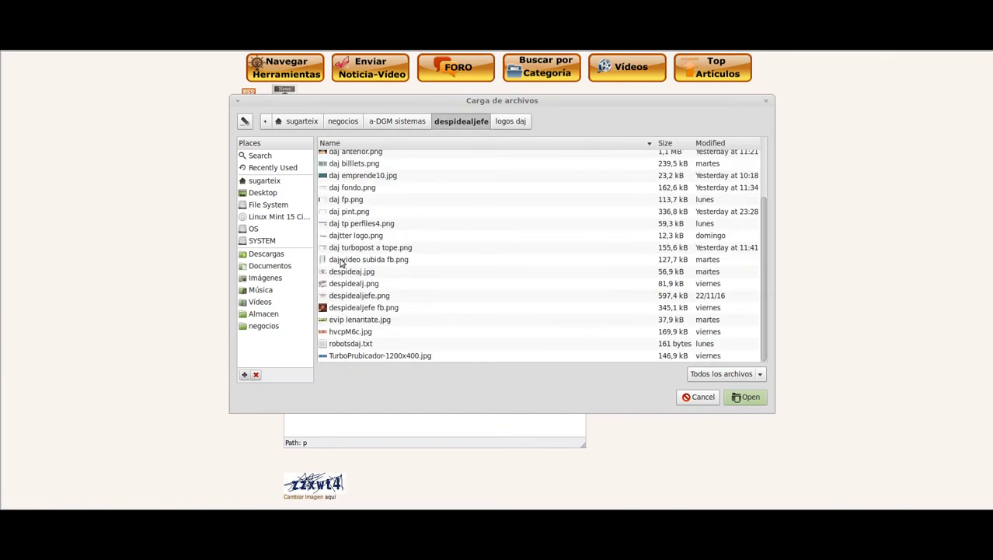
click(340, 273)
click(344, 284)
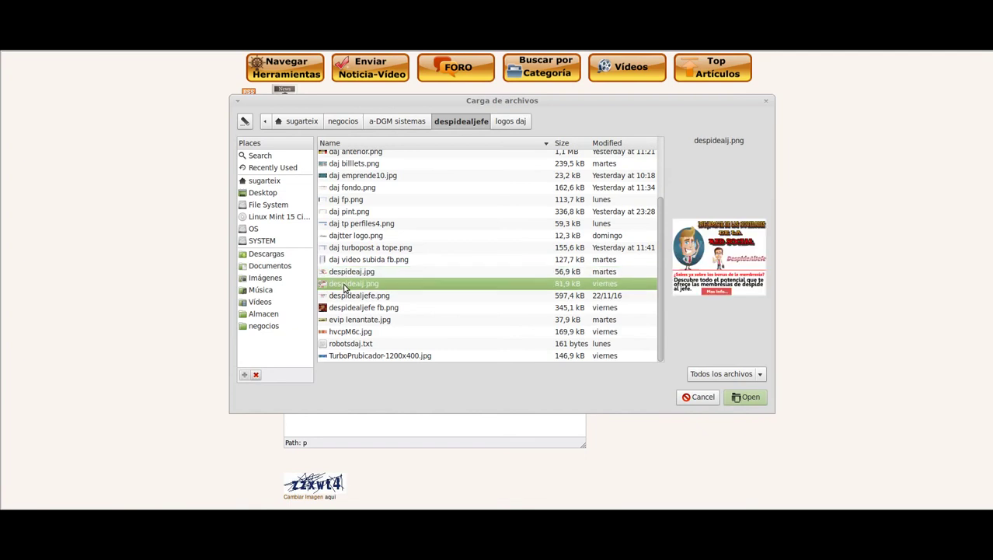
click(749, 398)
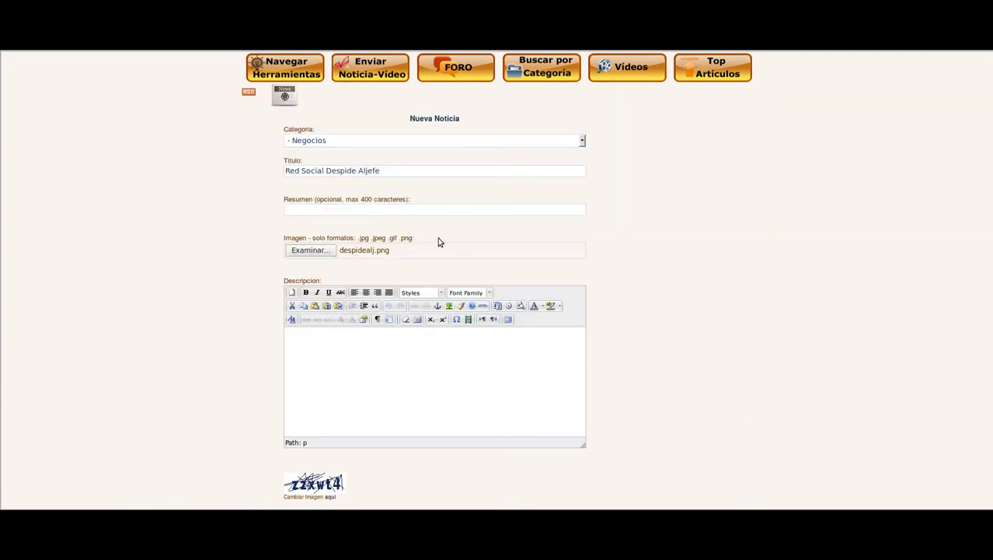
scroll(437, 241, down, 2)
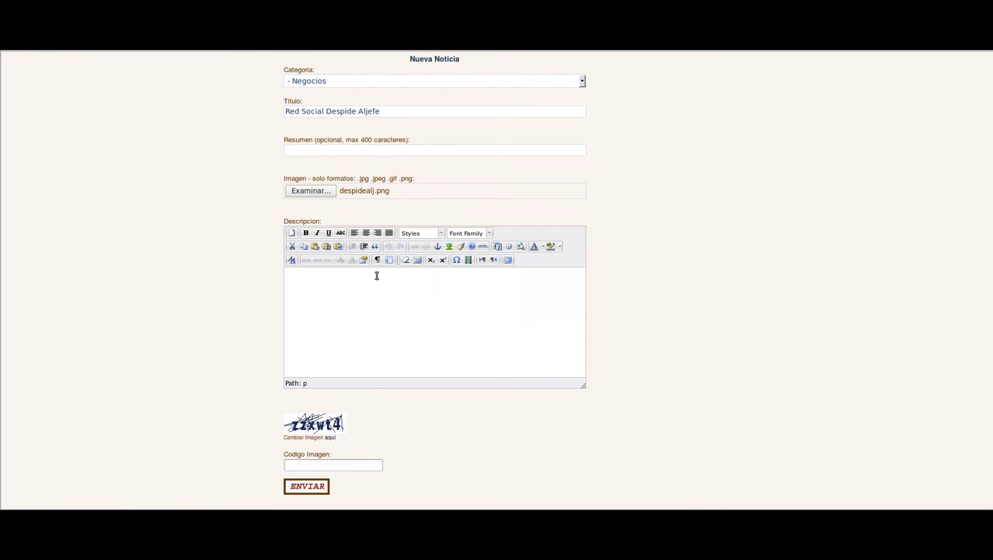
text(Conoce la nueva red social Despide Al Jefe y lo que tiene para ti. http://bit.ly/DespideAlJefe)
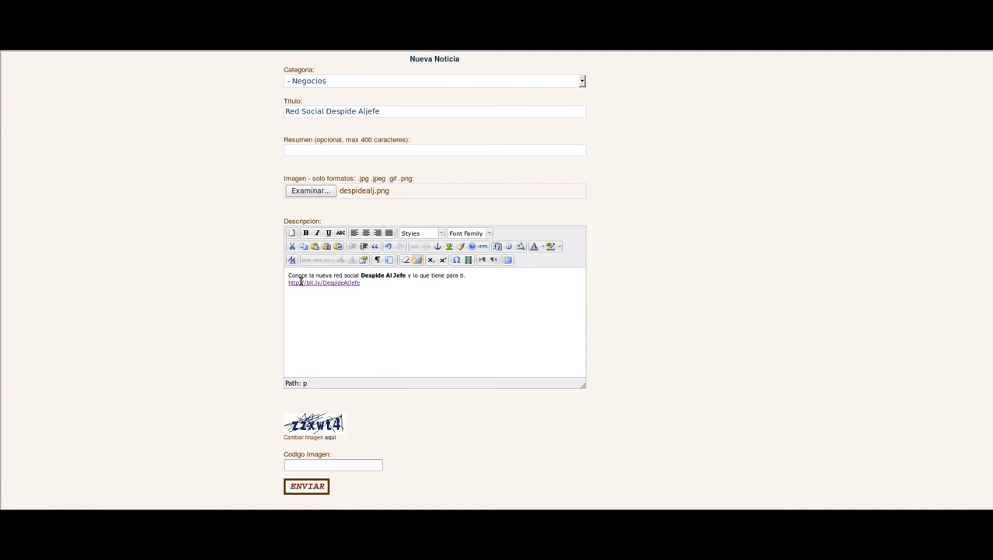
scroll(687, 284, up, 3)
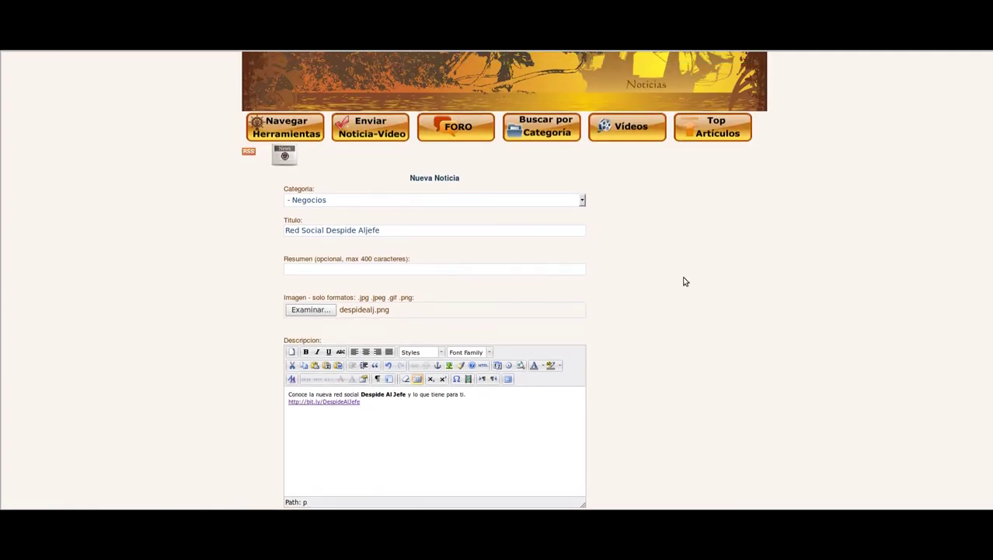
scroll(684, 282, down, 3)
drag(365, 284, 288, 284)
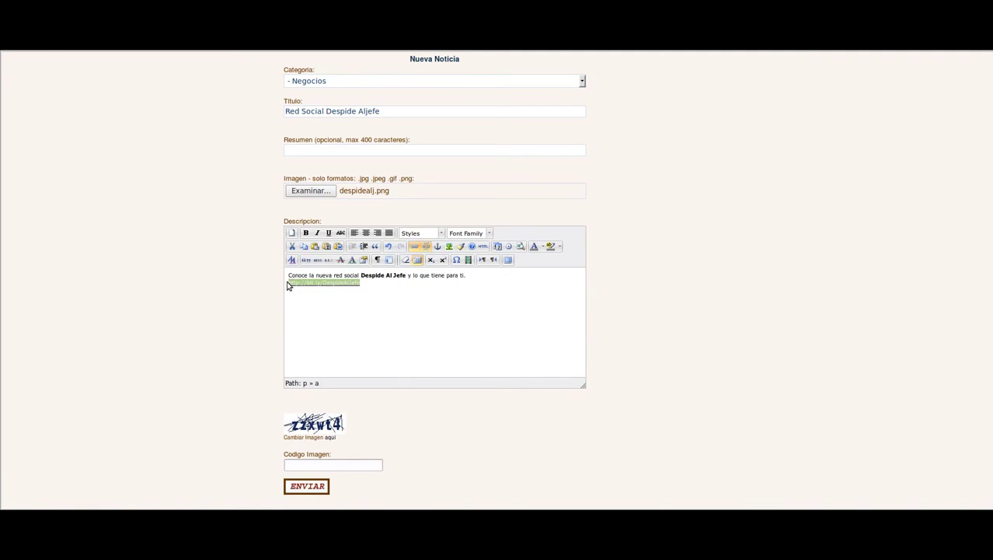
click(305, 234)
click(399, 285)
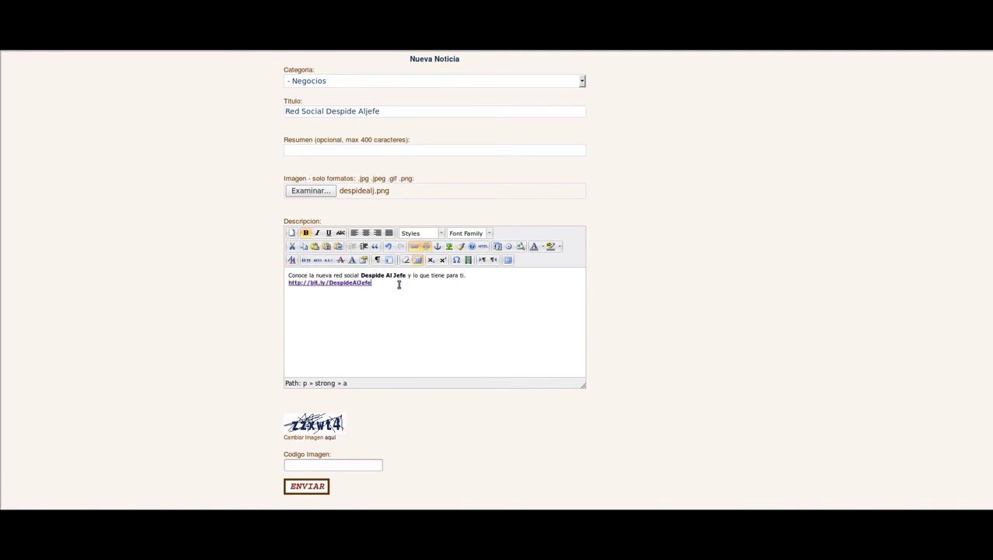
drag(399, 285, 279, 287)
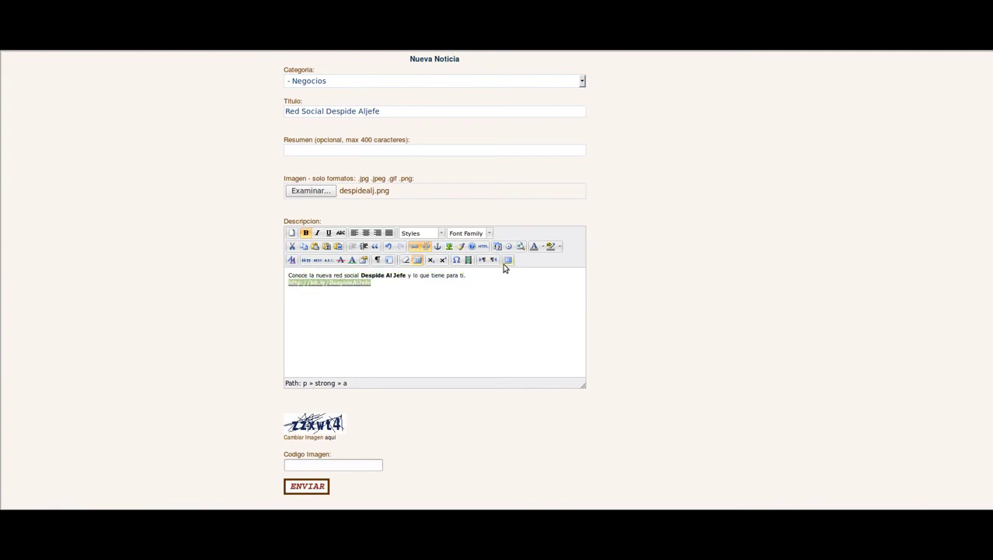
click(558, 248)
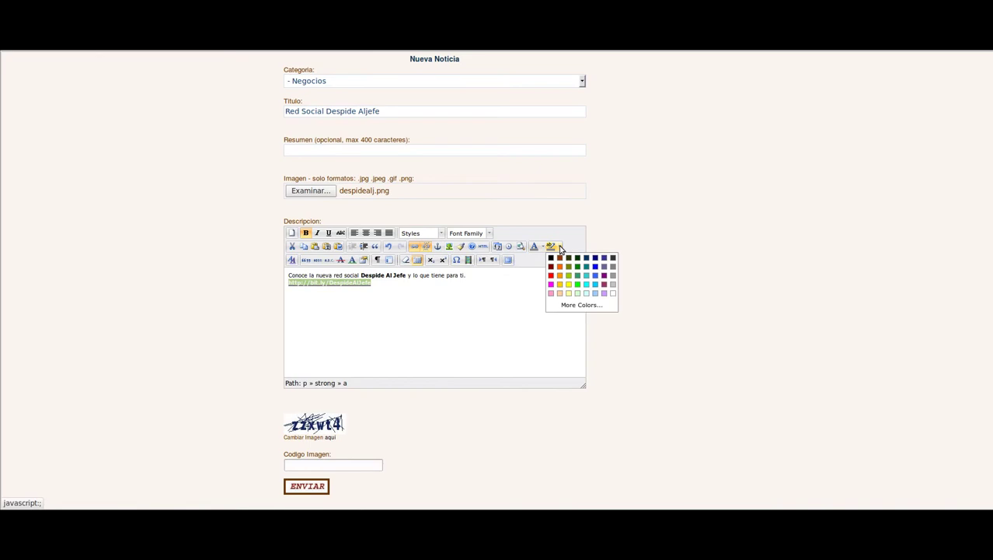
click(570, 295)
click(400, 305)
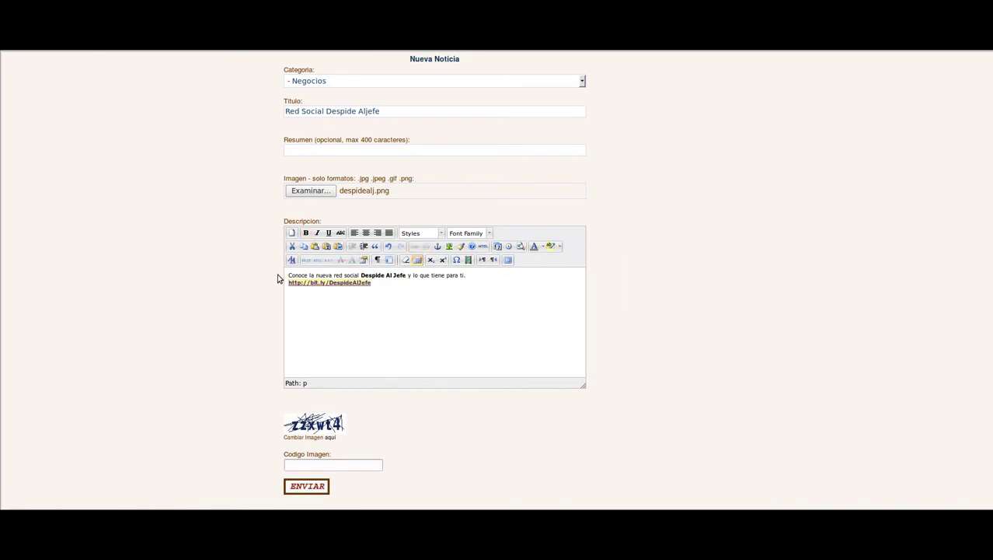
Enter the image verification code and submit the article
click(305, 466)
text(zzxwt4)
click(307, 488)
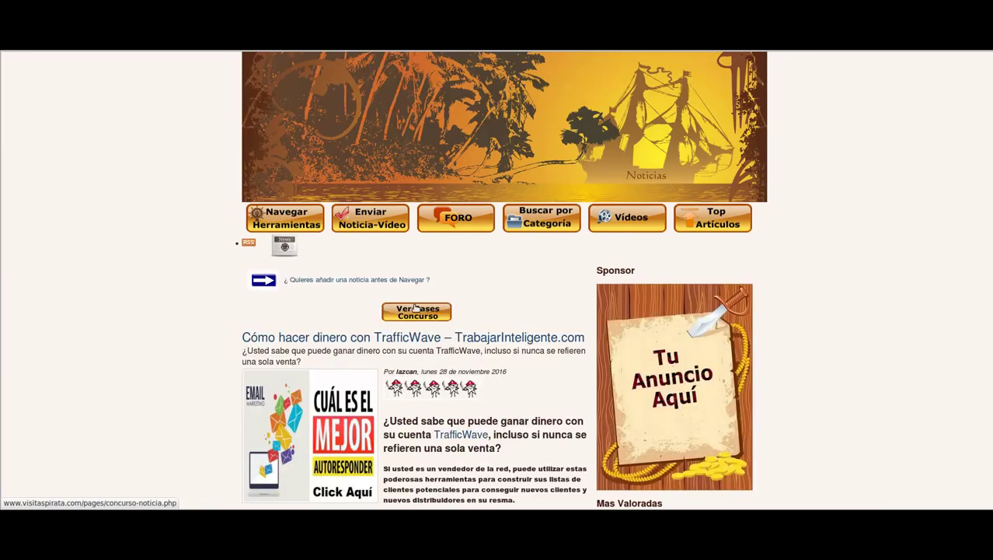
Look through the news front page, examining the featured article, the recent news thumbnails, the top-rated entries and the comments
scroll(505, 290, down, 3)
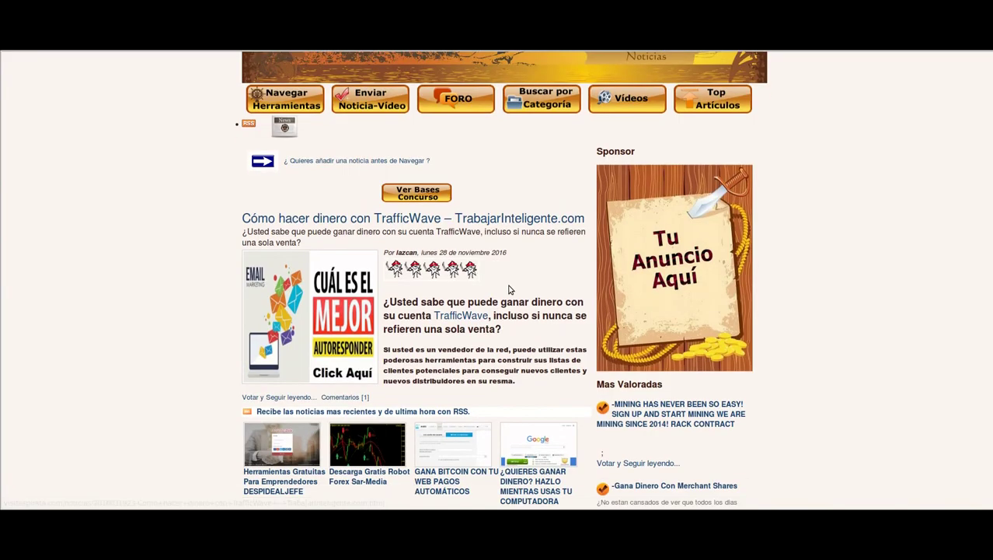
scroll(509, 289, down, 5)
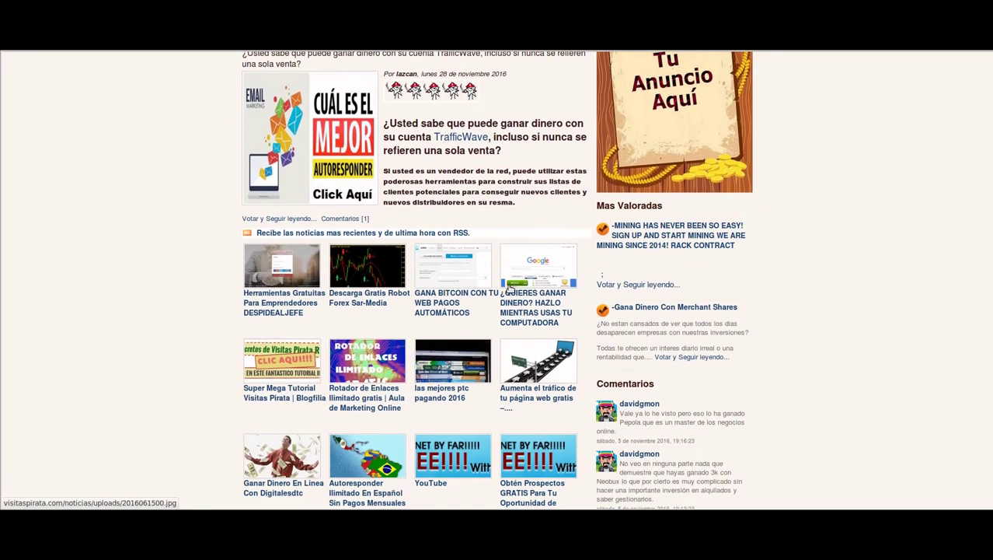
scroll(509, 289, down, 3)
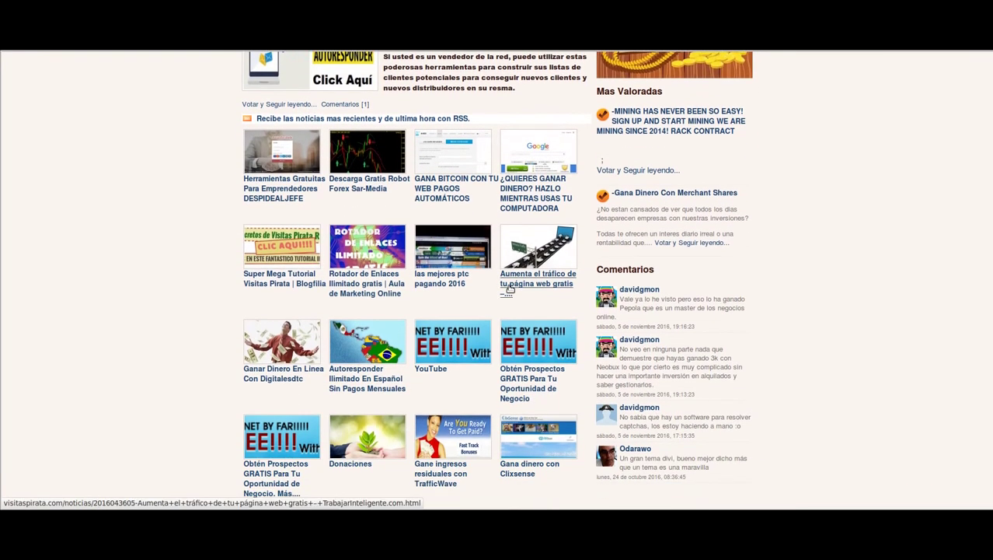
scroll(215, 347, up, 3)
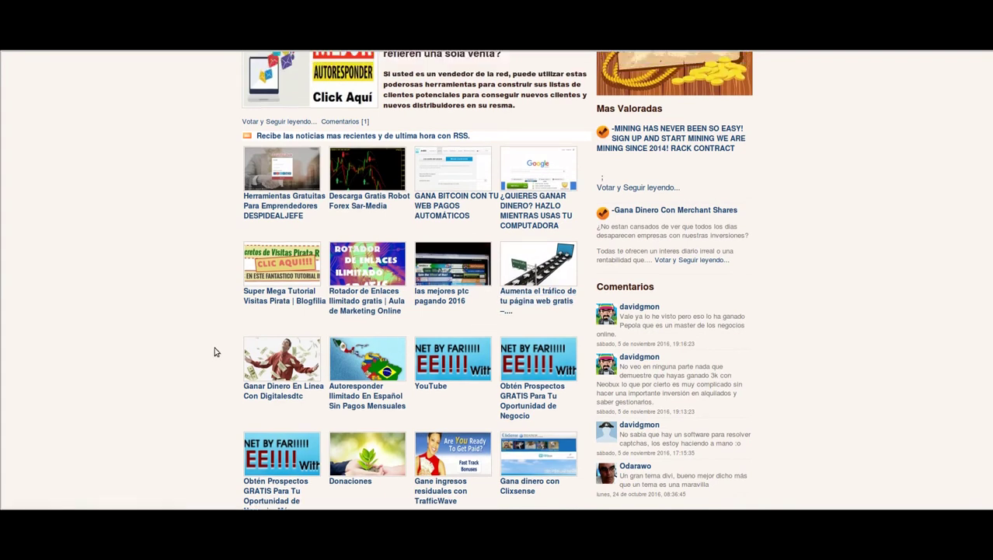
scroll(233, 340, up, 4)
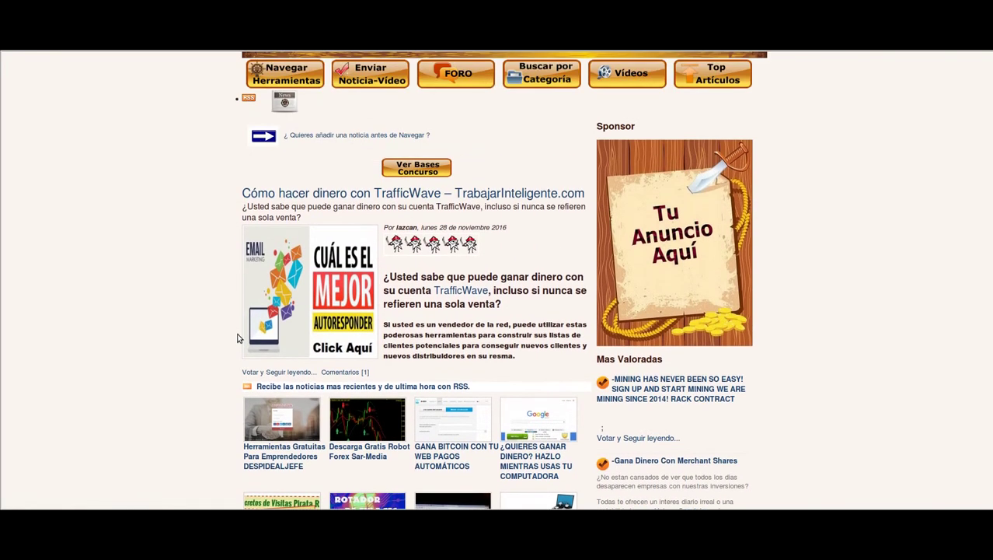
scroll(239, 338, down, 5)
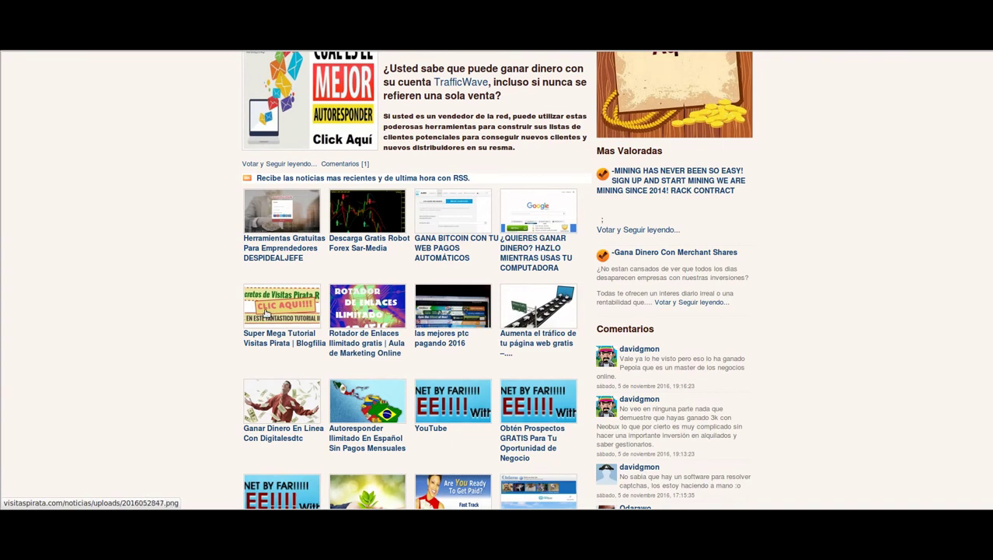
scroll(829, 326, down, 1)
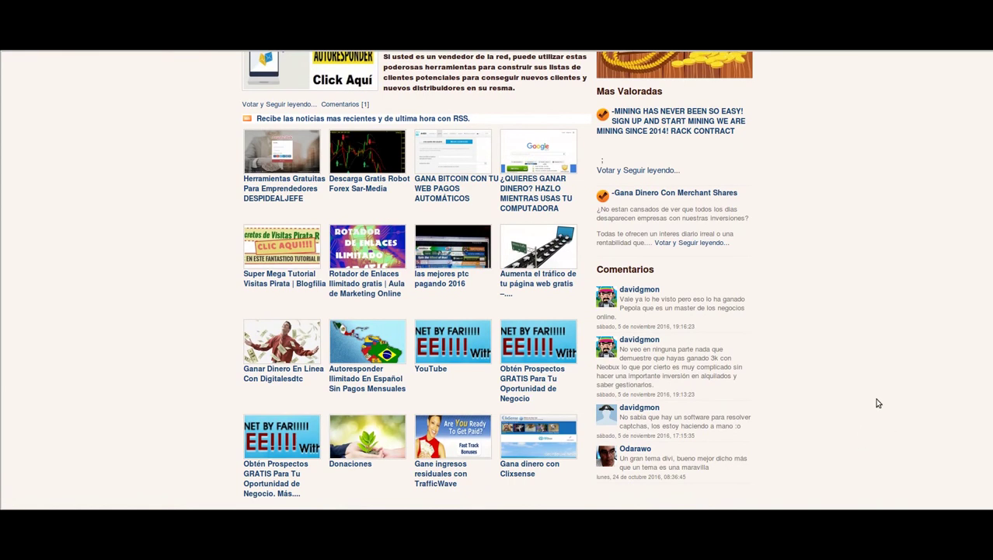
scroll(875, 401, up, 5)
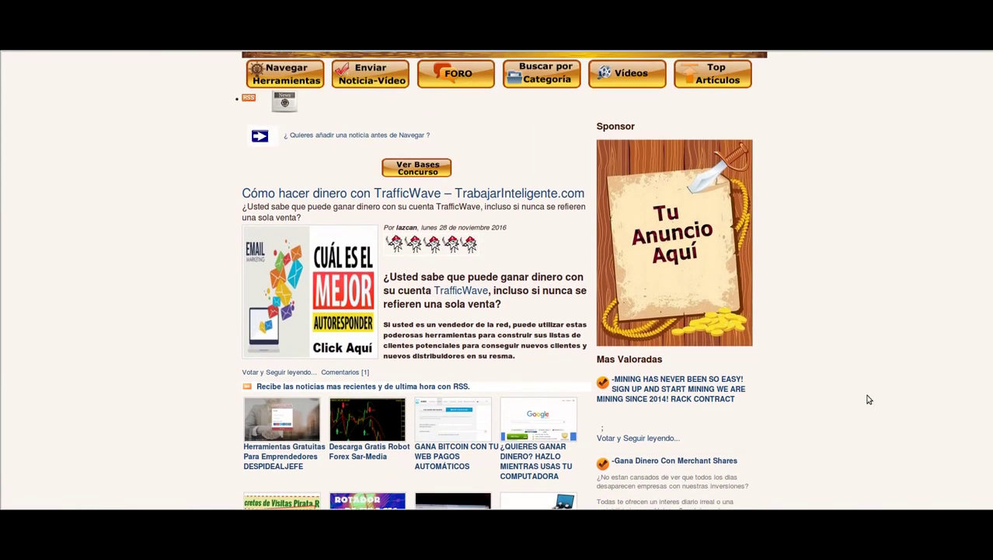
Open the news and video submission page and check the list of the account's own latest articles
scroll(869, 399, up, 2)
click(381, 201)
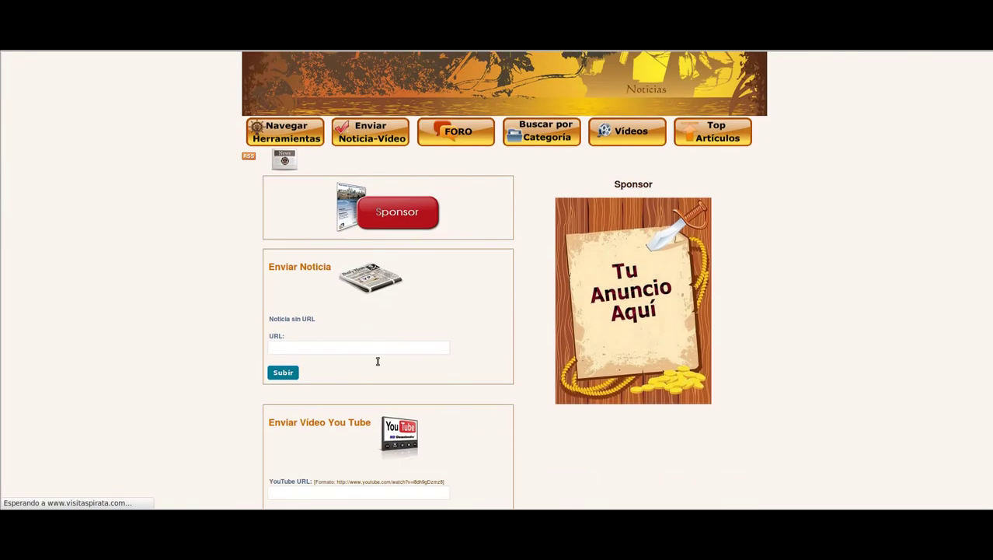
scroll(401, 312, down, 2)
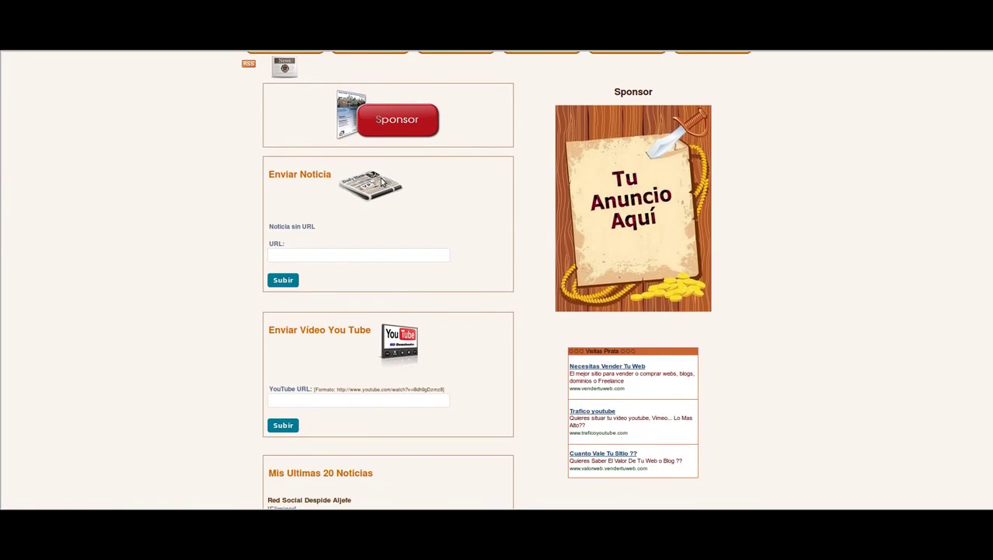
scroll(381, 180, down, 1)
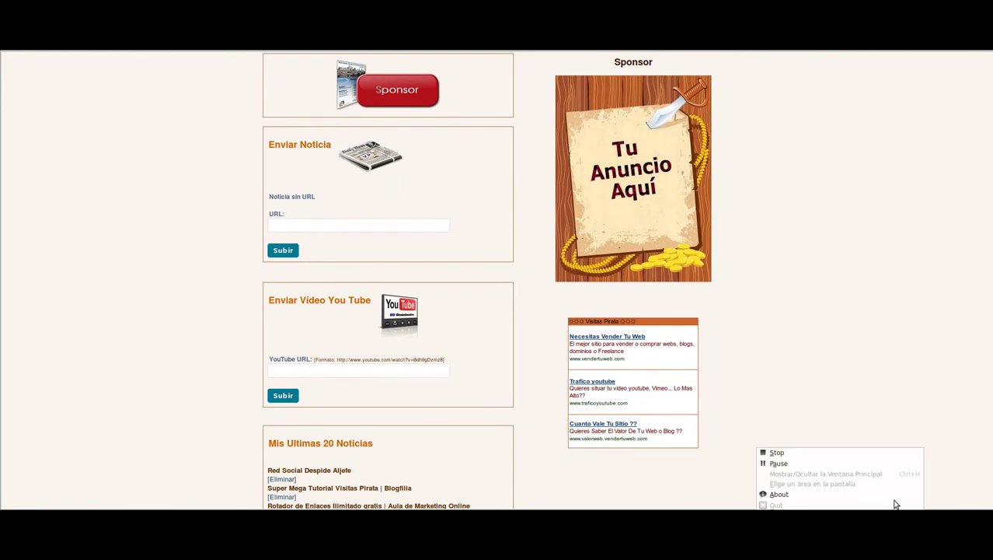
click(823, 465)
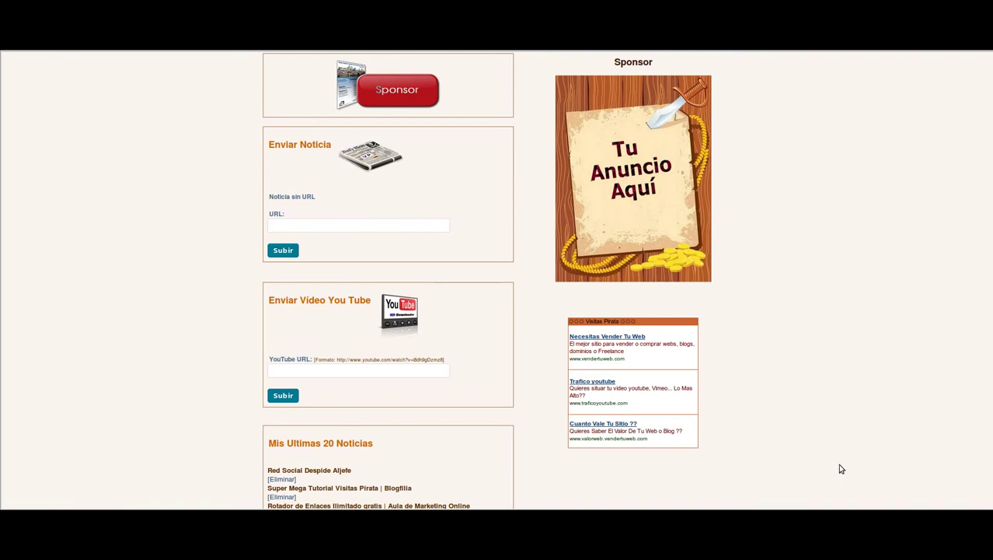
click(300, 223)
right_click(301, 223)
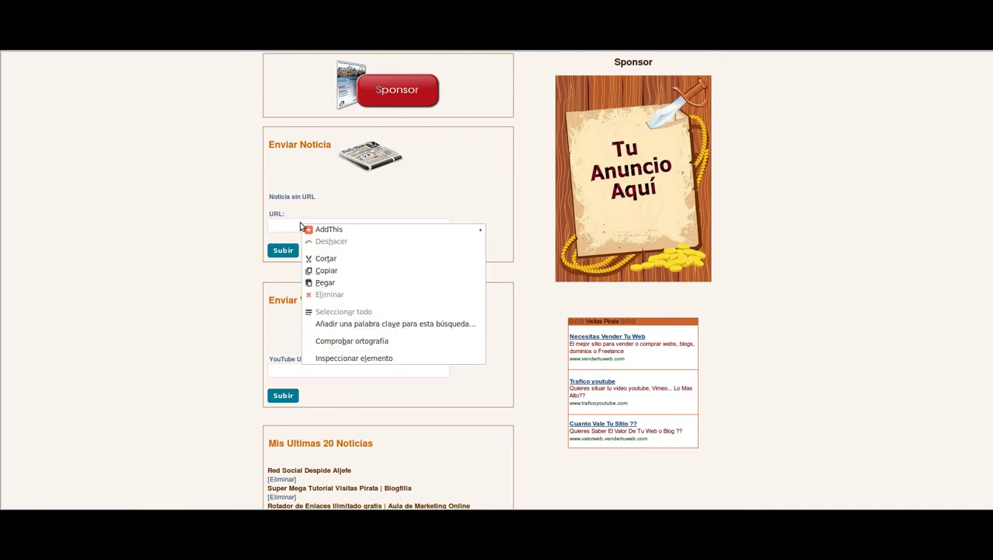
click(327, 283)
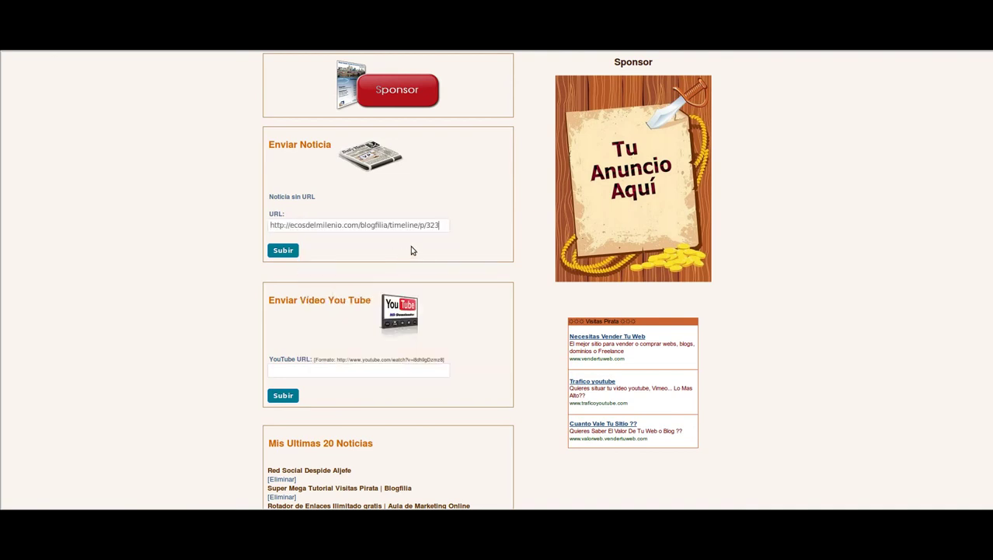
click(283, 251)
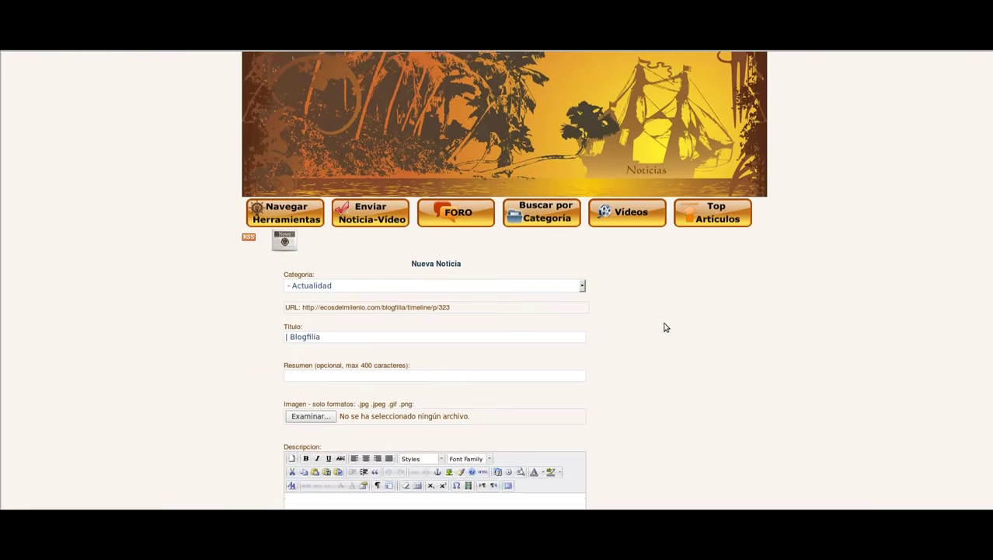
scroll(663, 327, down, 4)
scroll(603, 217, down, 1)
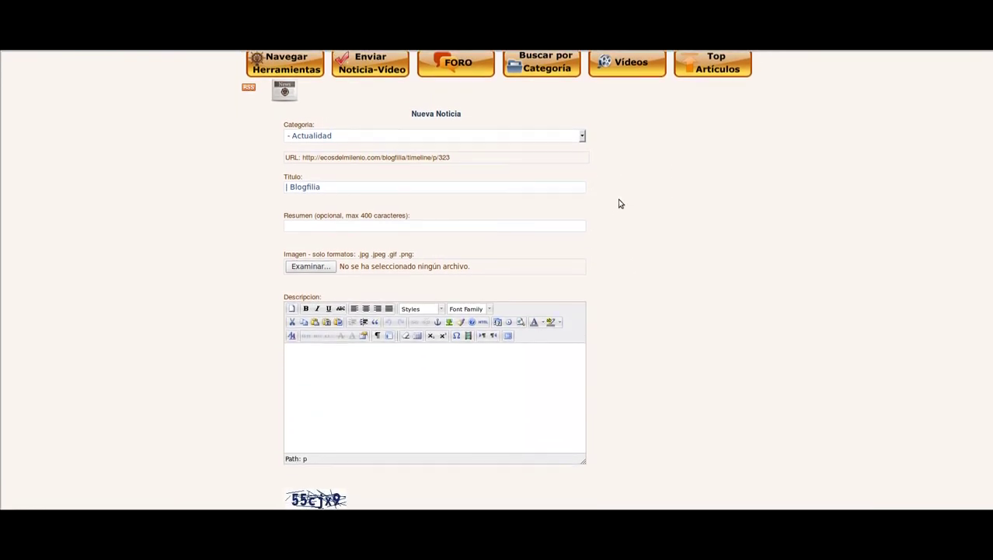